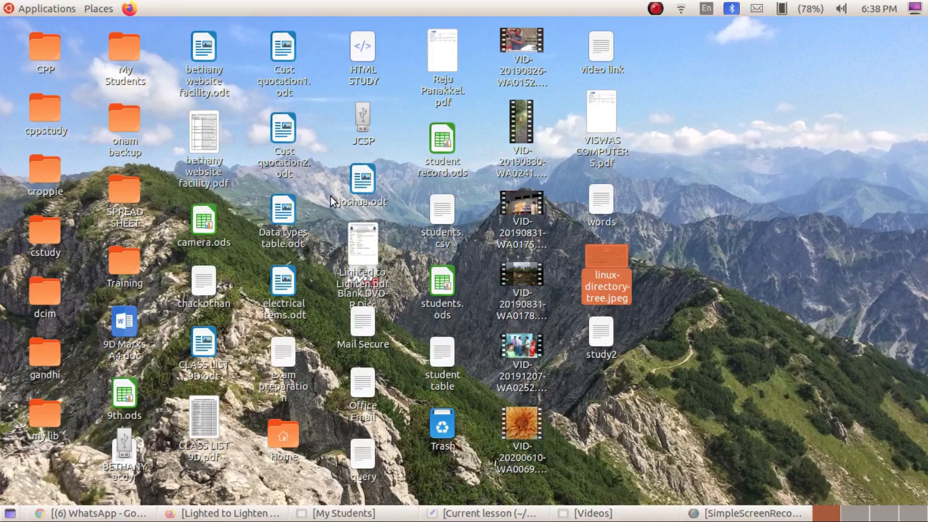
Start LibreOffice Writer with a new blank document
click(46, 8)
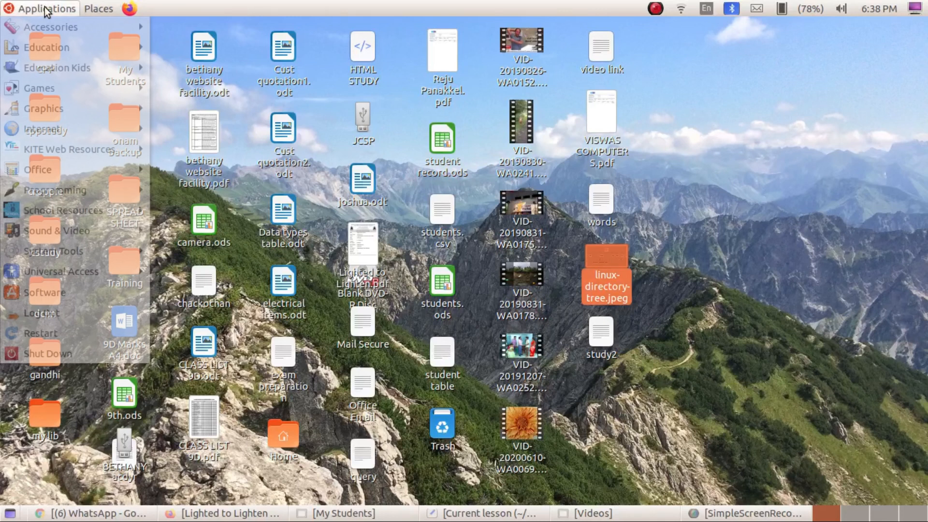
mouse_move(73, 167)
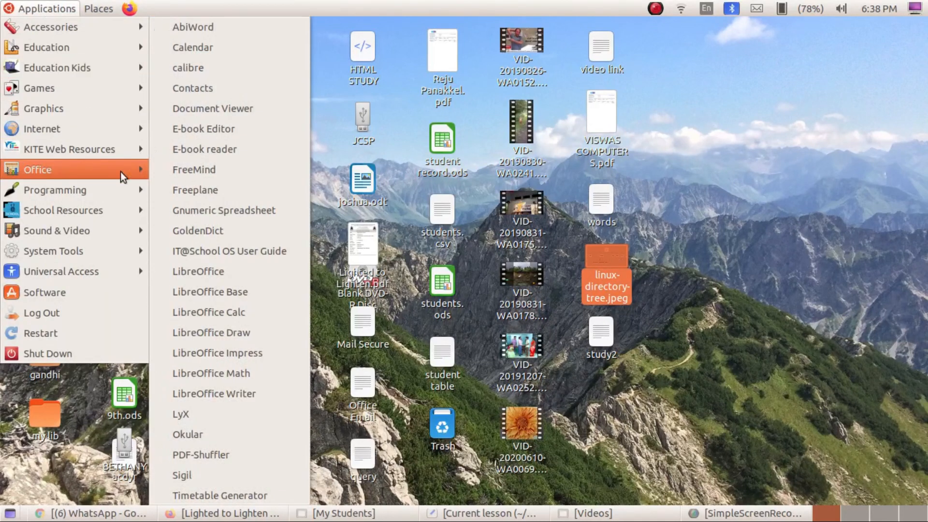
click(240, 394)
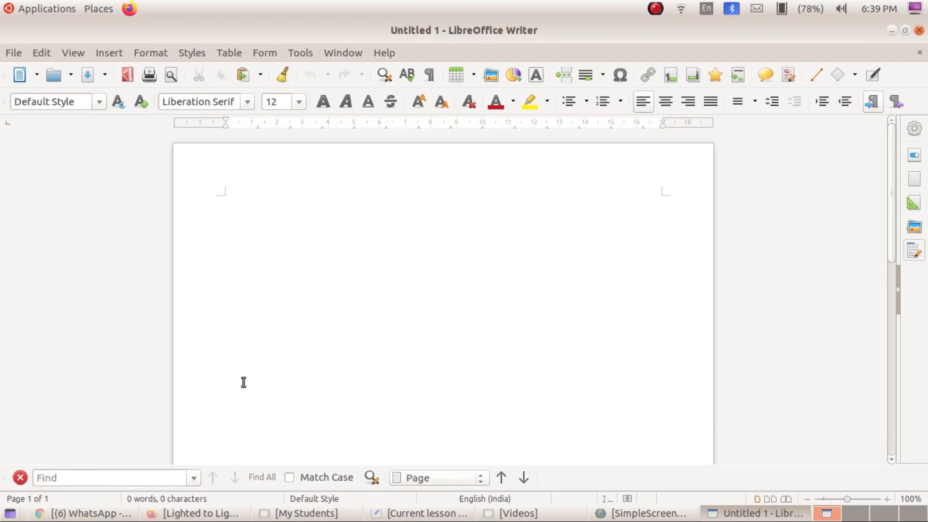
Copy the entire contents of the "text data" file in the My Students folder into the blank Writer document
click(314, 513)
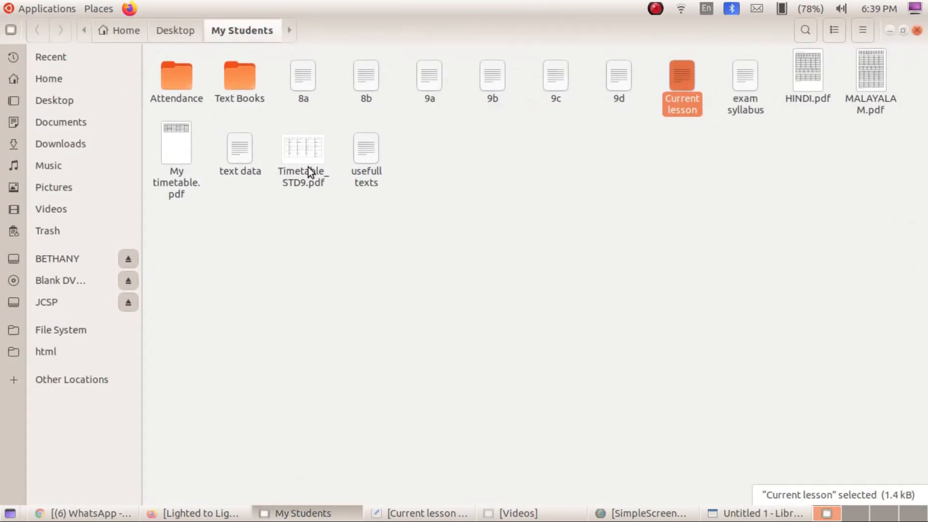
right_click(234, 163)
click(252, 169)
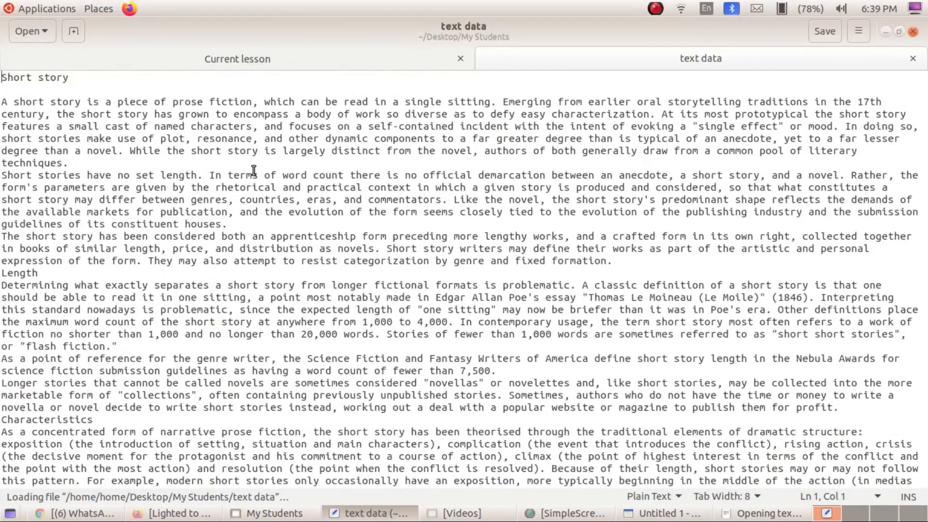
click(163, 98)
key(ctrl+a)
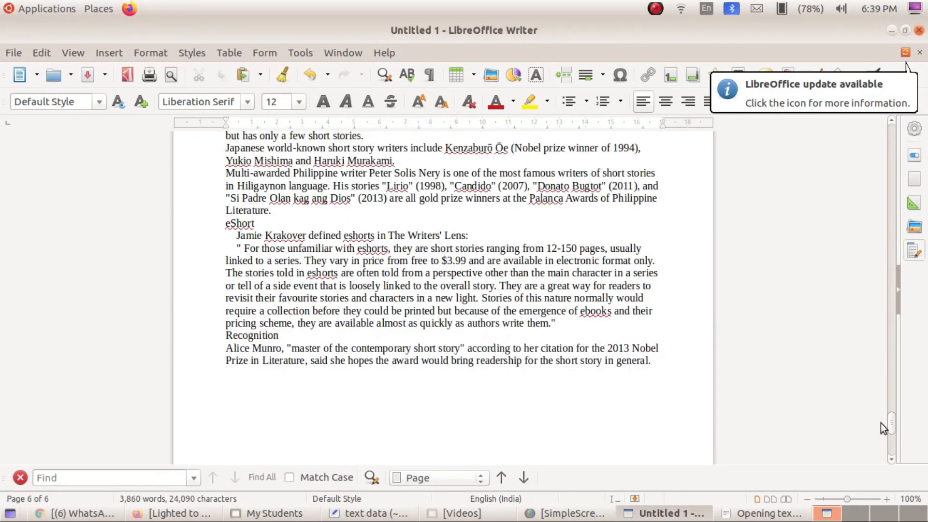
drag(892, 424, 917, 134)
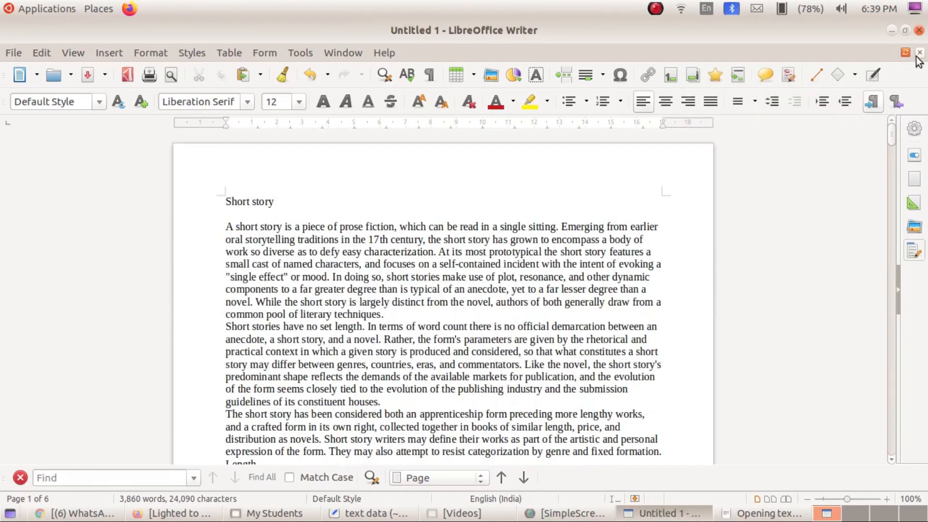
click(324, 218)
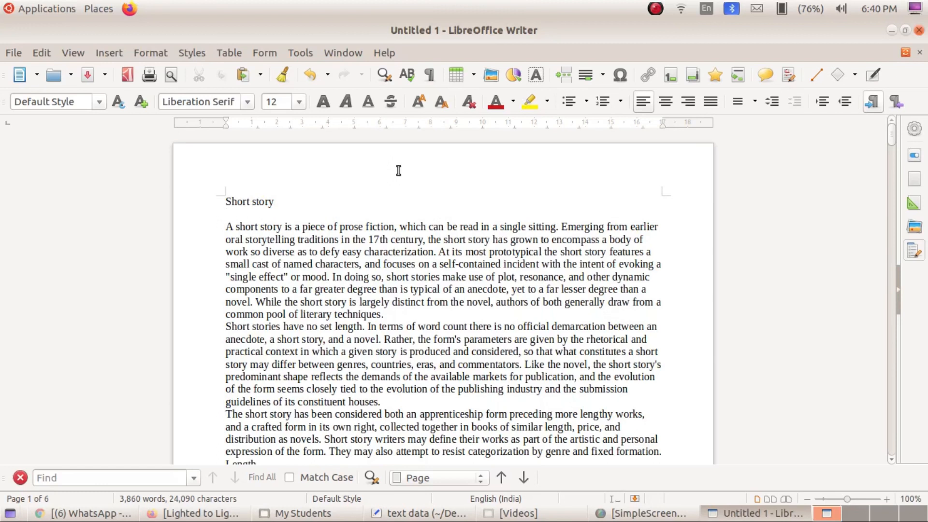
Save the document as study1 in the Documents folder under home
key(ctrl+s)
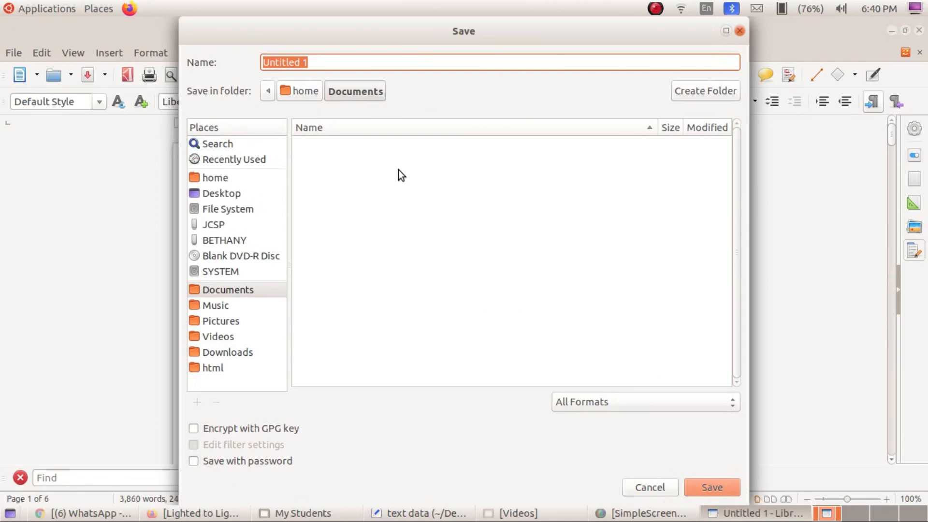
click(222, 179)
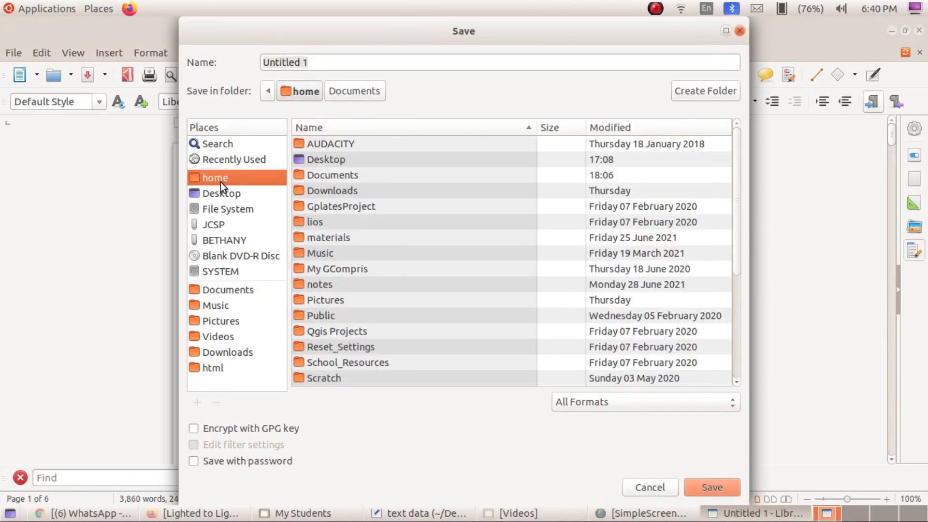
double_click(318, 175)
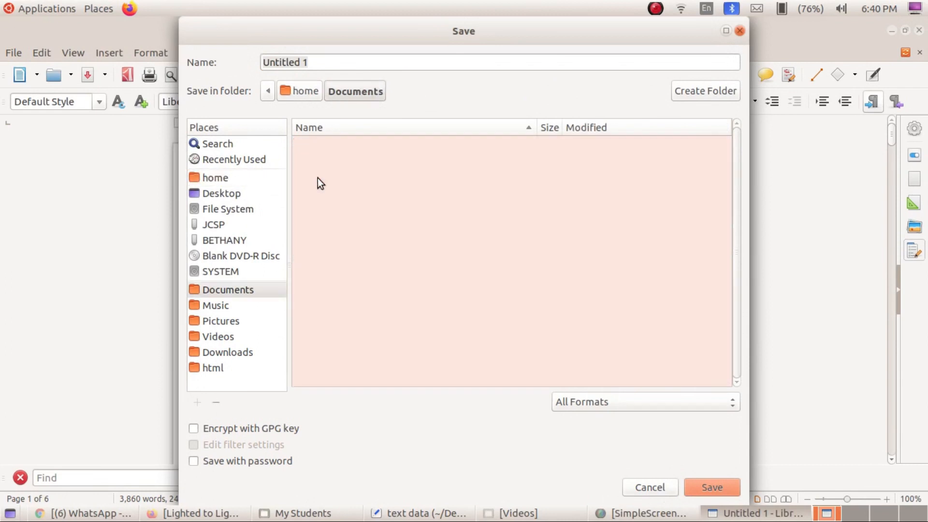
click(321, 61)
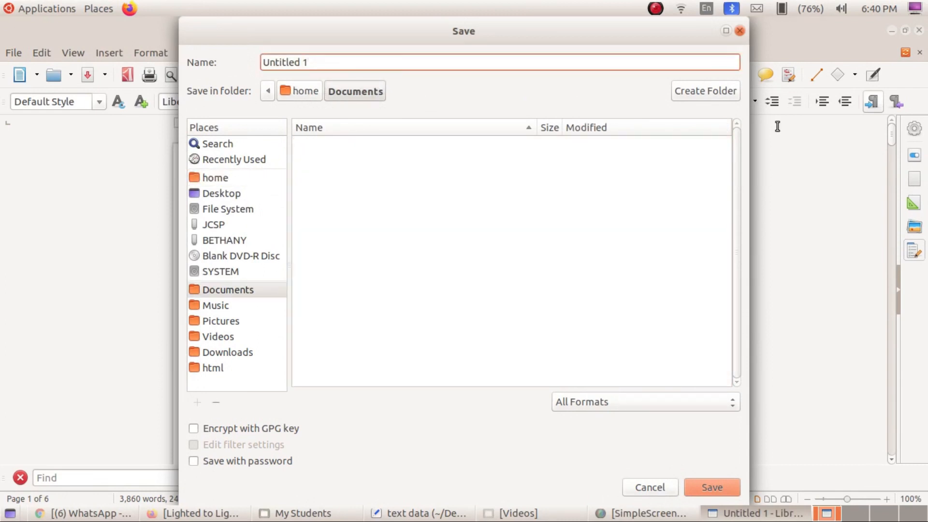
key(ctrl+a)
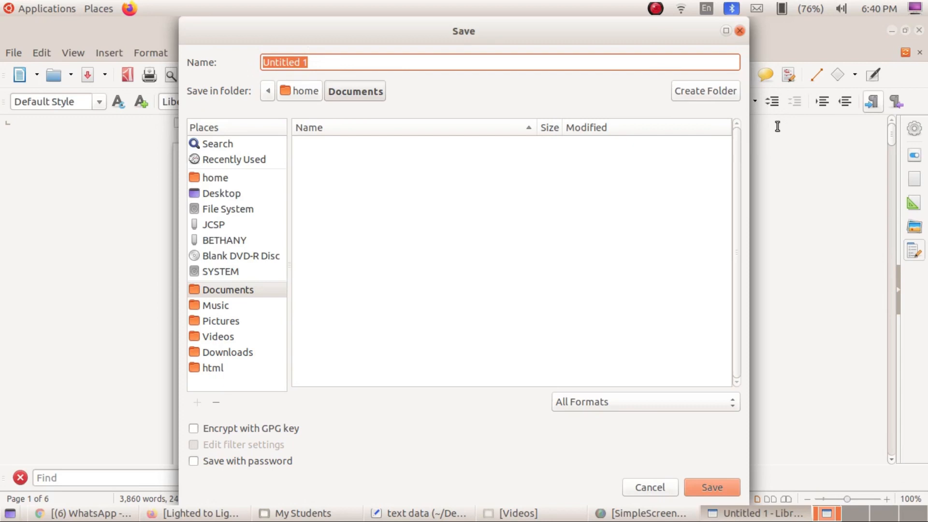
text(study1)
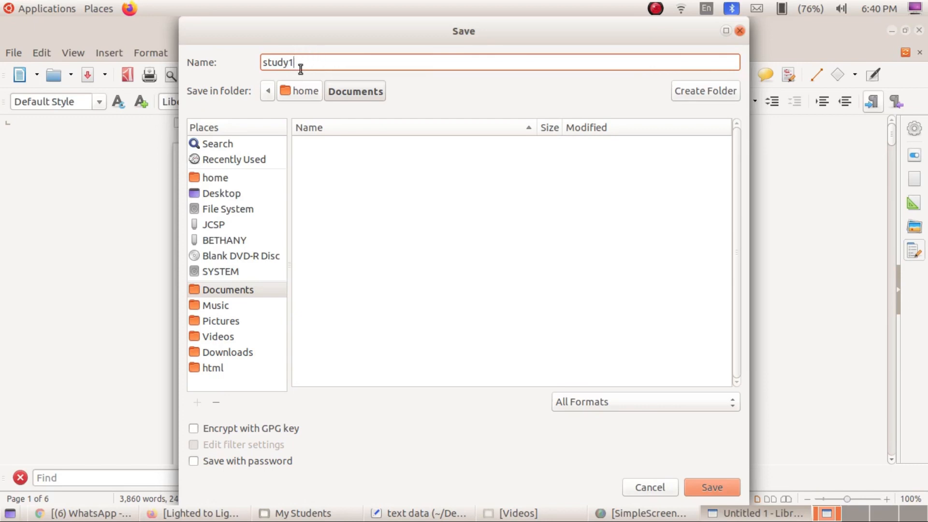
click(708, 487)
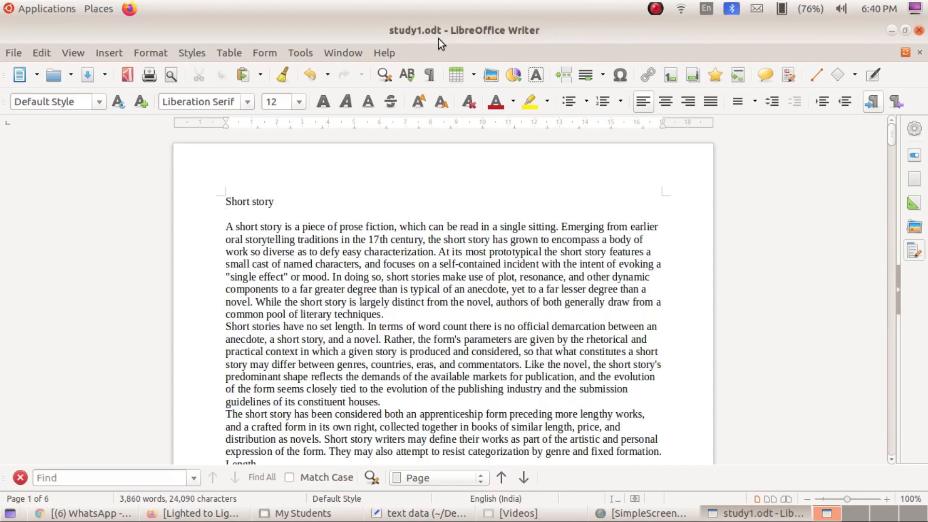
Close the study1 document and the "text data" file, and open the Documents folder in the file manager
click(918, 30)
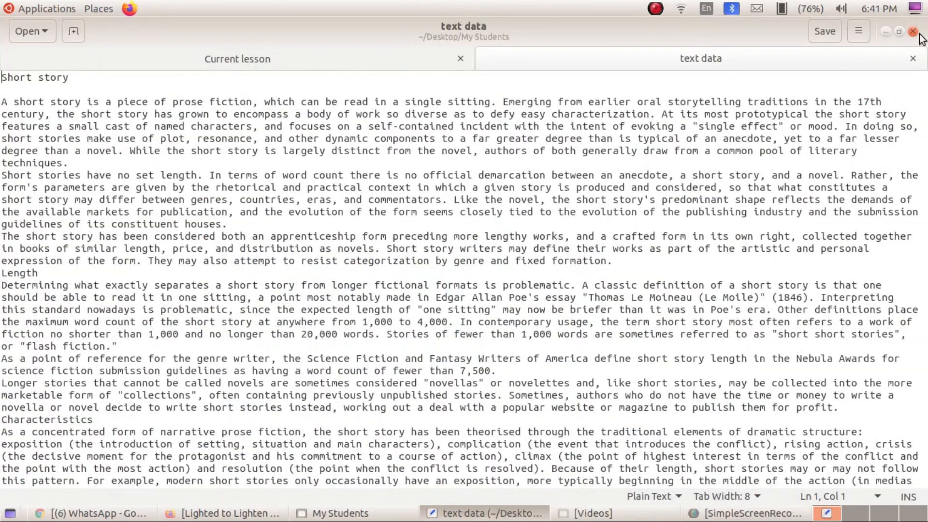
click(913, 59)
click(96, 8)
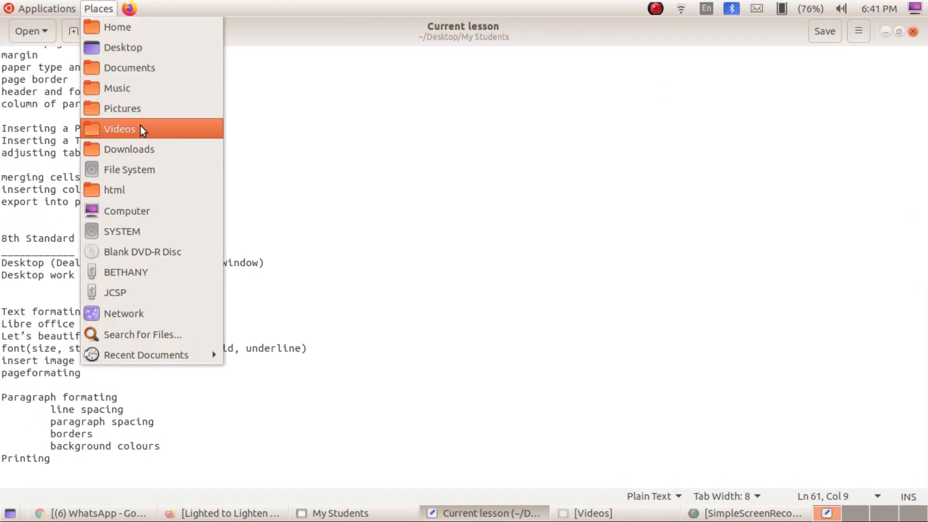
click(150, 73)
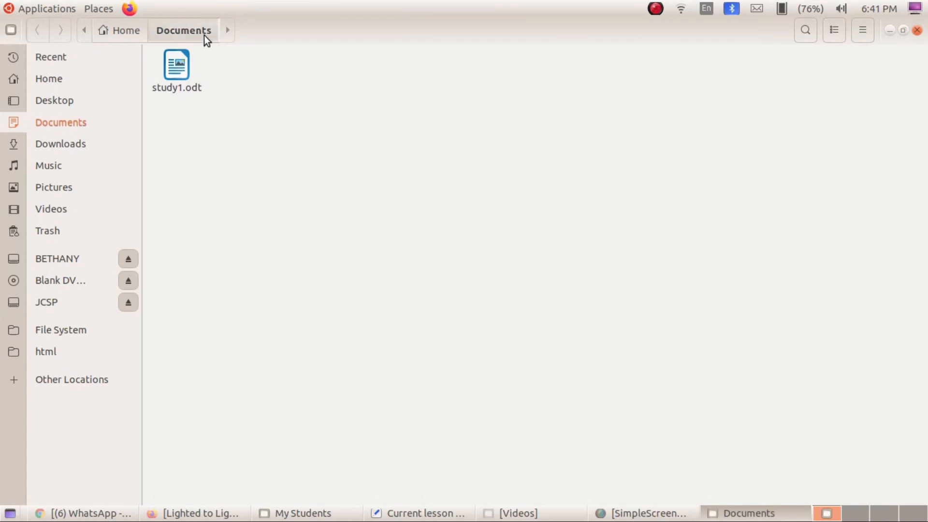
Open study1.odt from the Documents folder in LibreOffice Writer
click(176, 84)
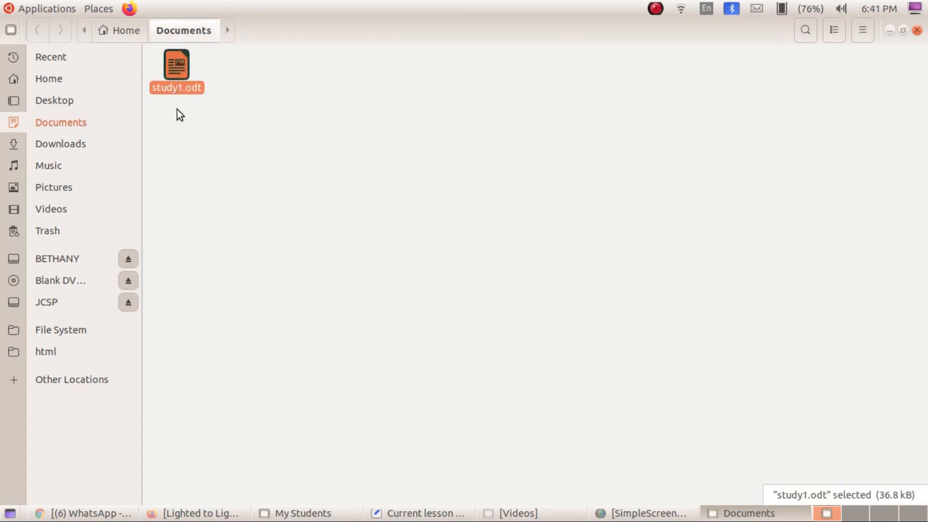
click(207, 100)
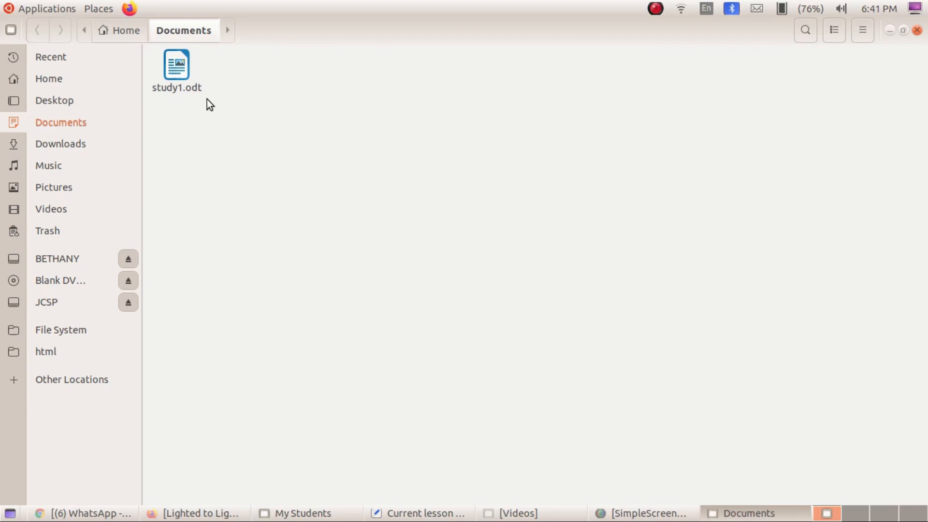
click(176, 83)
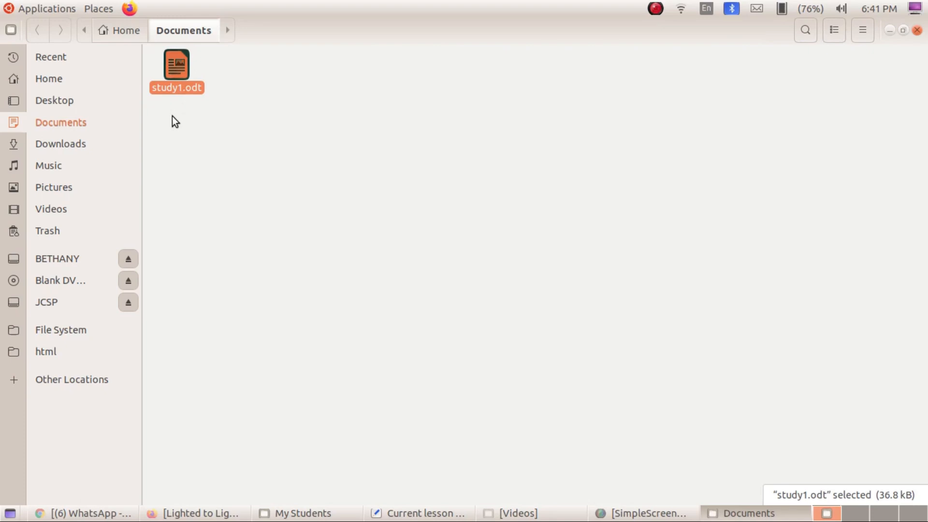
click(190, 152)
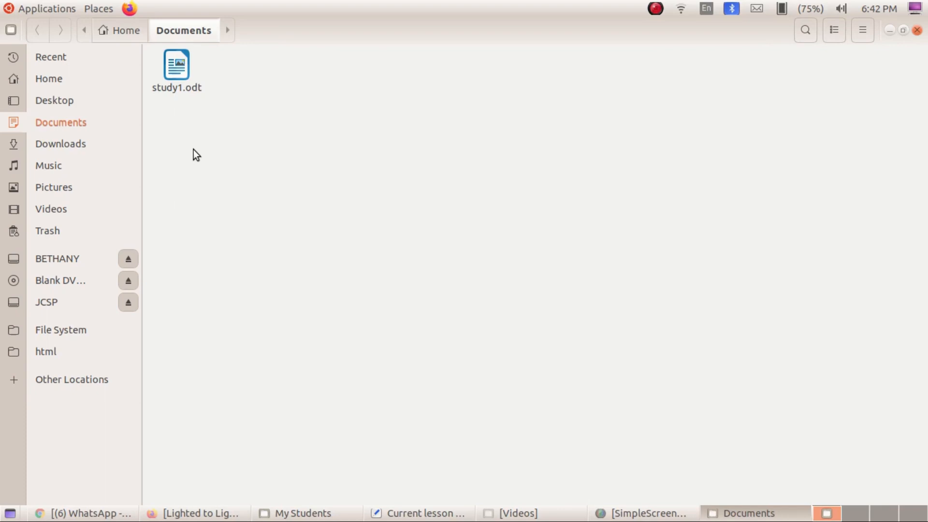
click(180, 84)
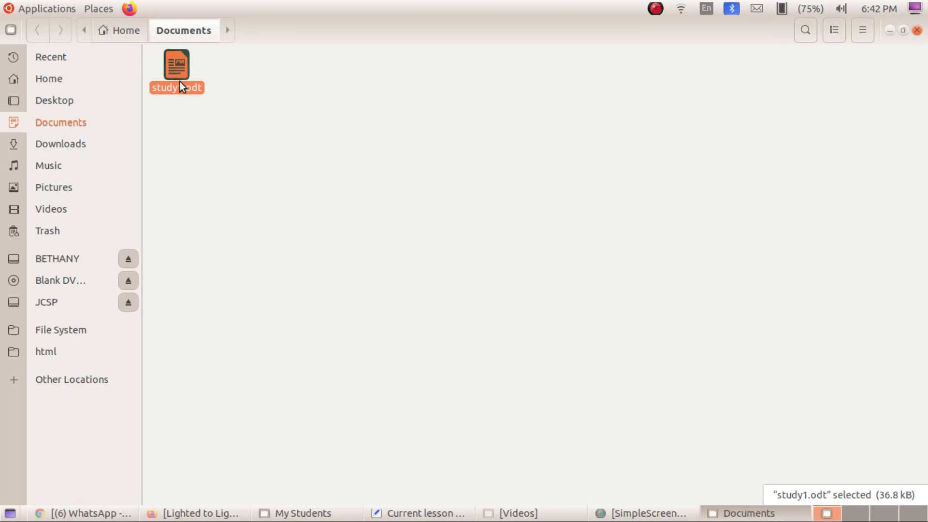
click(202, 130)
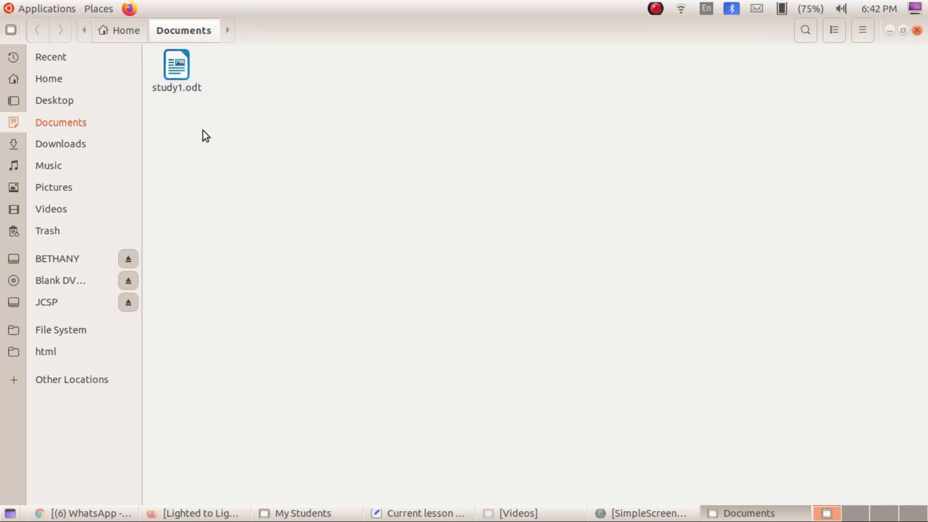
double_click(173, 69)
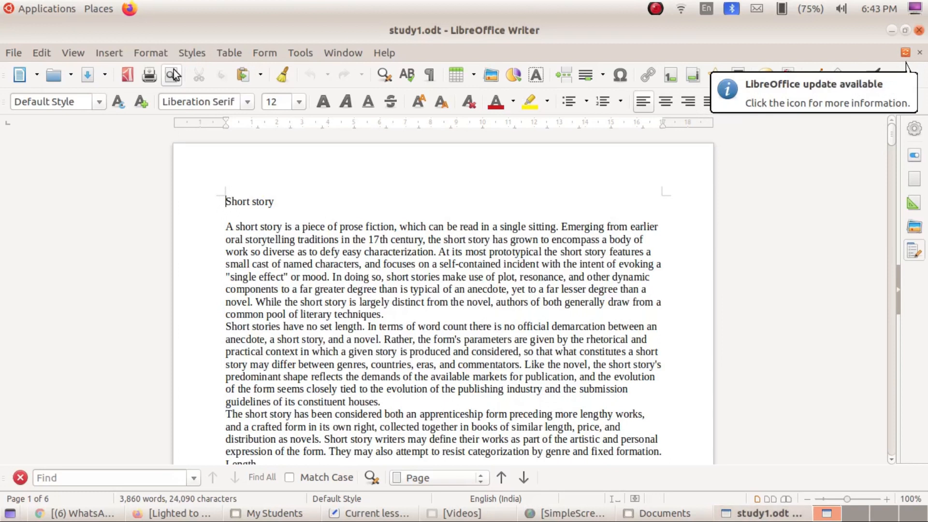
Capitalise the second word of the heading on the first line so it reads "Short Story"
click(232, 213)
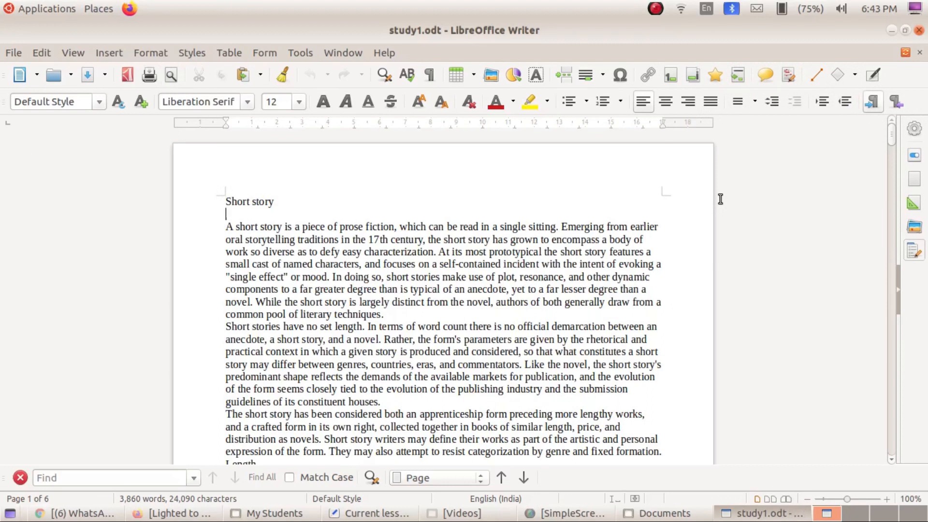
key(Up)
key(Right)
key(Right)
key(Right)
key(Delete)
text(S)
Select the whole heading line from its start to its end, and again from its end back to its start
key(Home)
key(shift+End)
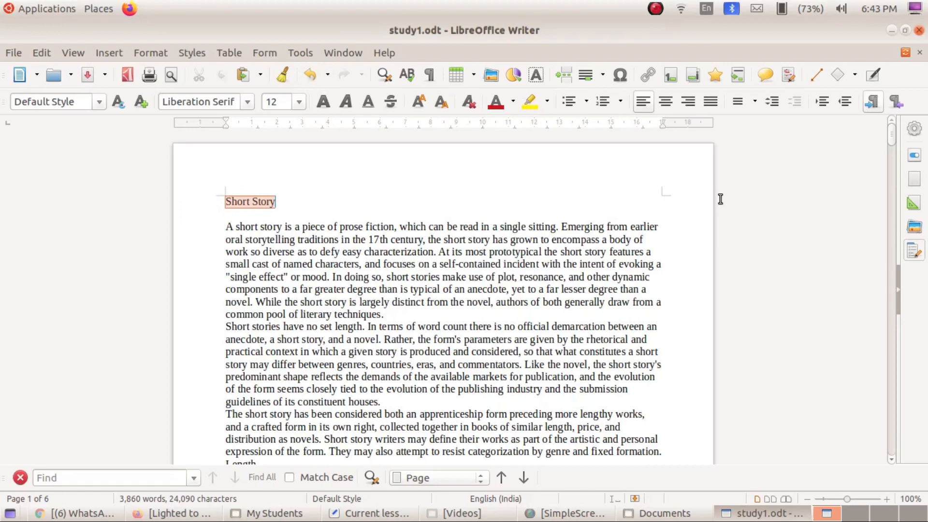
key(Home)
key(shift+End)
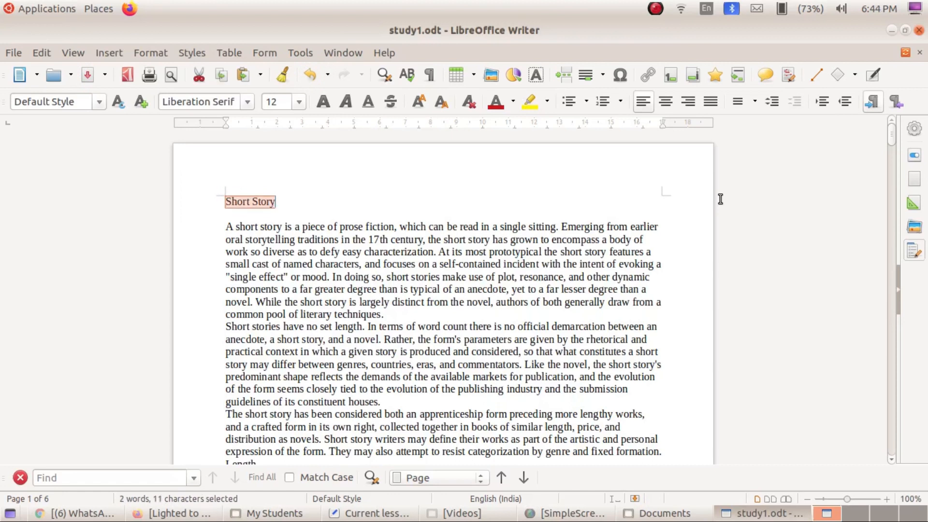
key(Home)
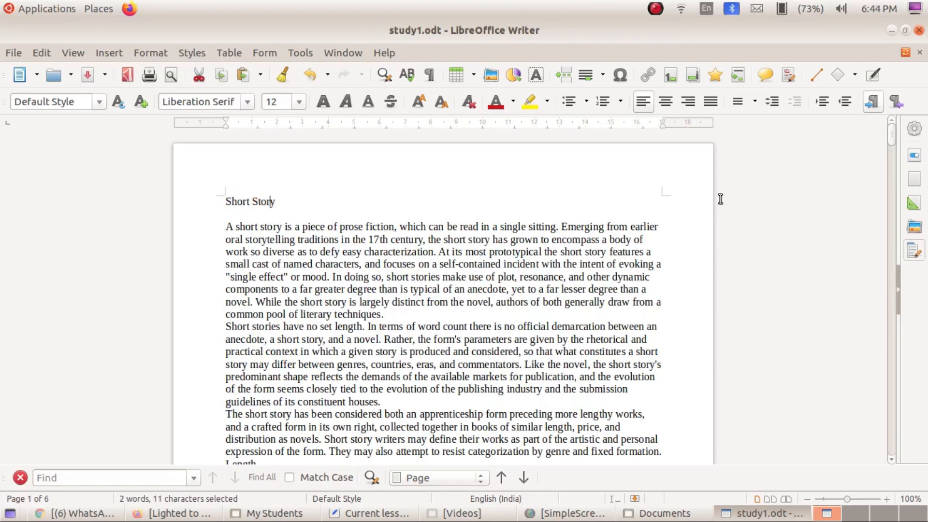
key(Home)
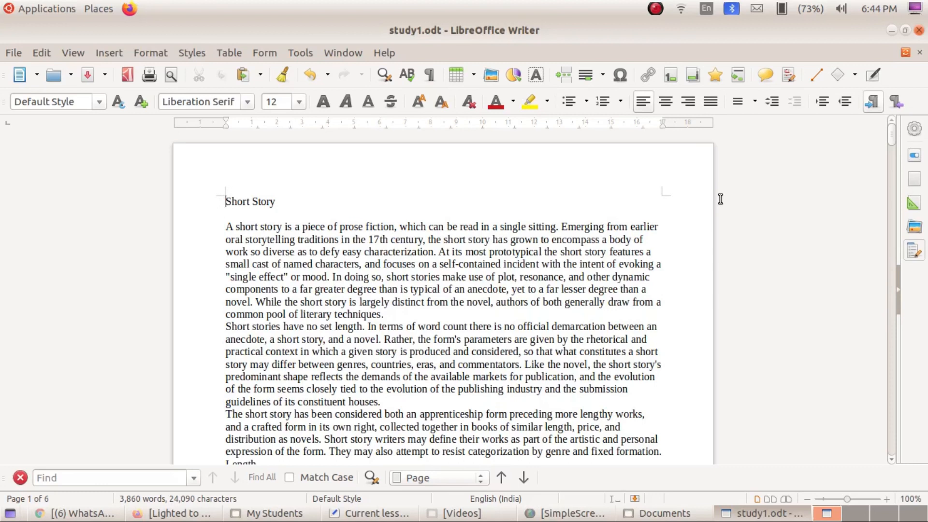
key(shift+End)
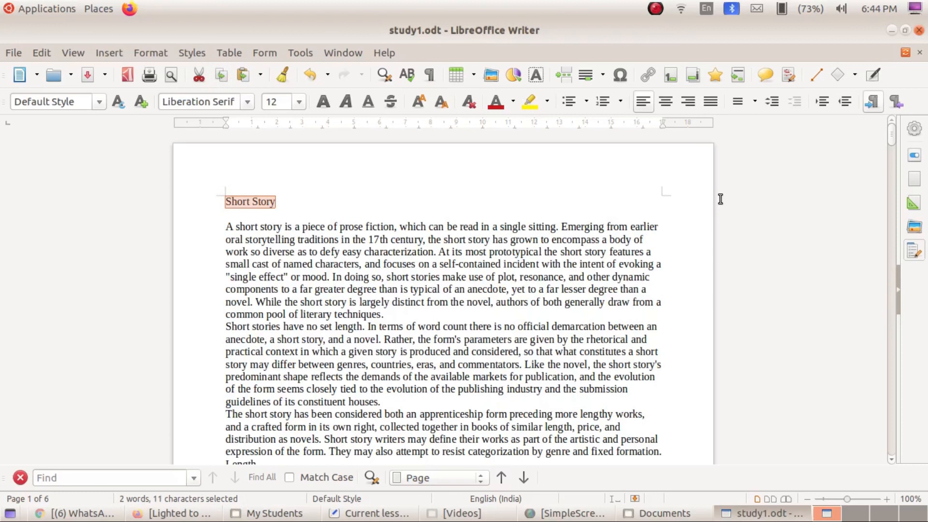
key(Home)
key(End)
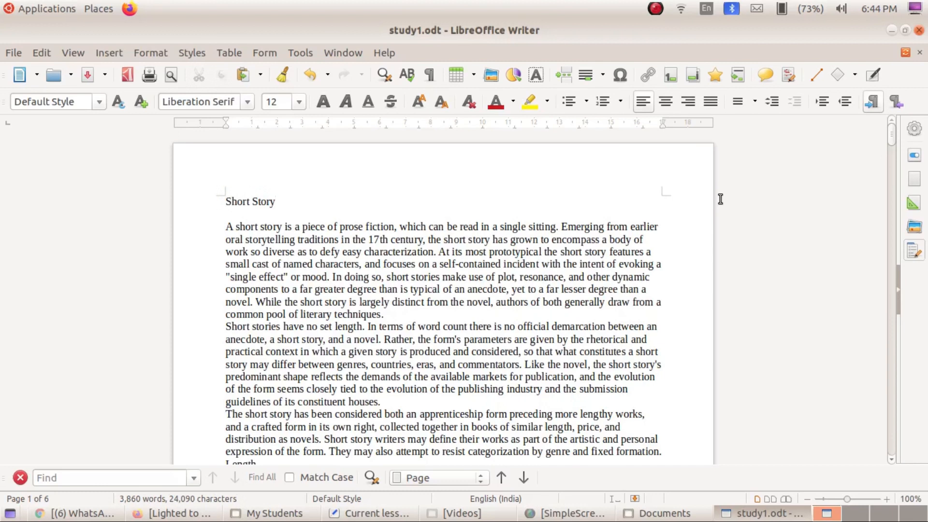
key(shift+Home)
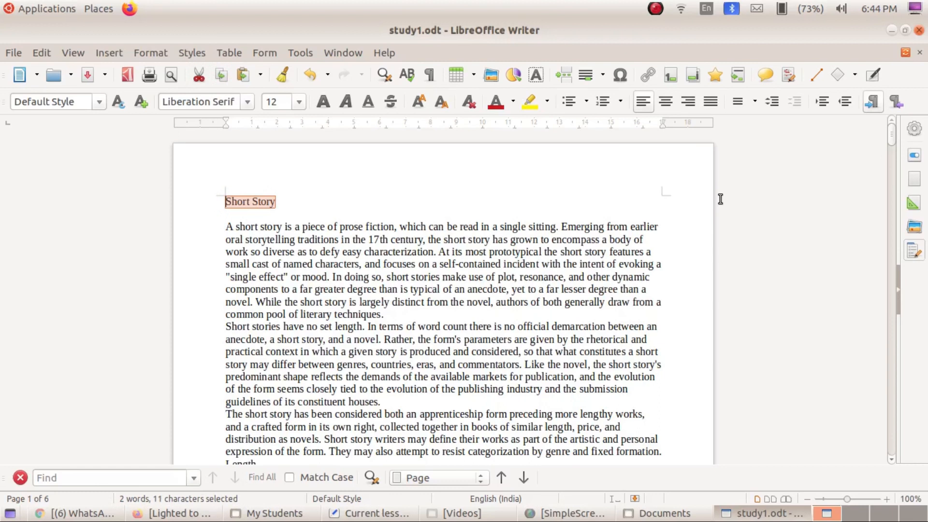
Deselect the heading and delete the empty line between it and the first paragraph
key(Left)
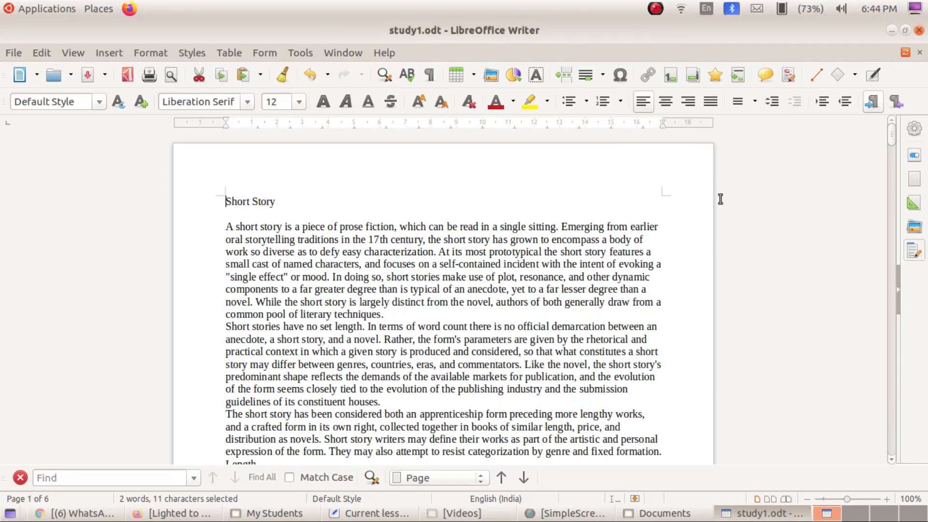
key(Down)
key(BackSpace)
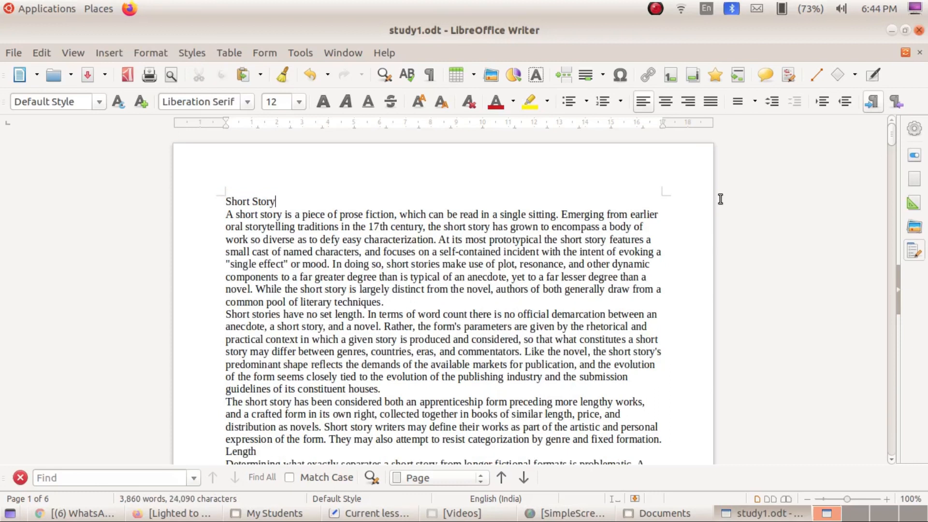
Insert an empty line between the "Short Story" heading and the first paragraph
key(Return)
key(Left)
key(Home)
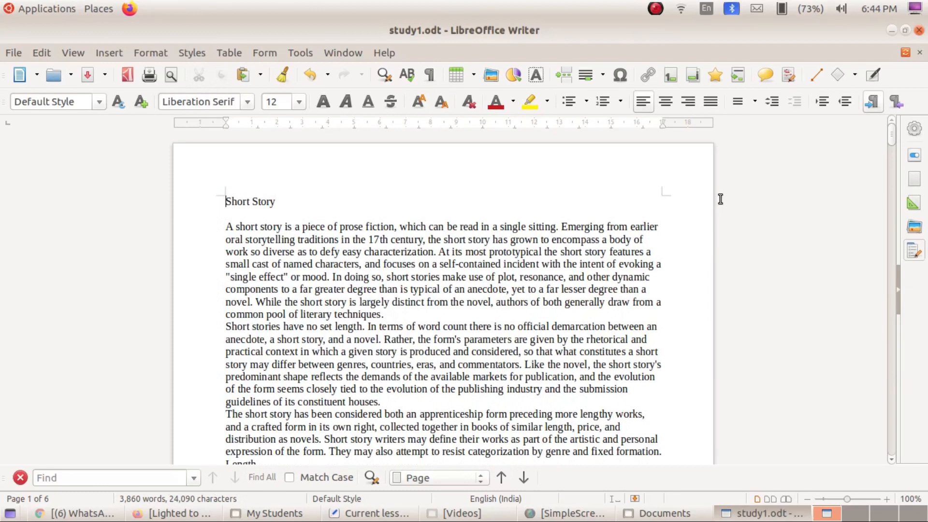
Select the heading and extend the selection line by line down into the third paragraph
key(End)
key(Home)
key(shift+End)
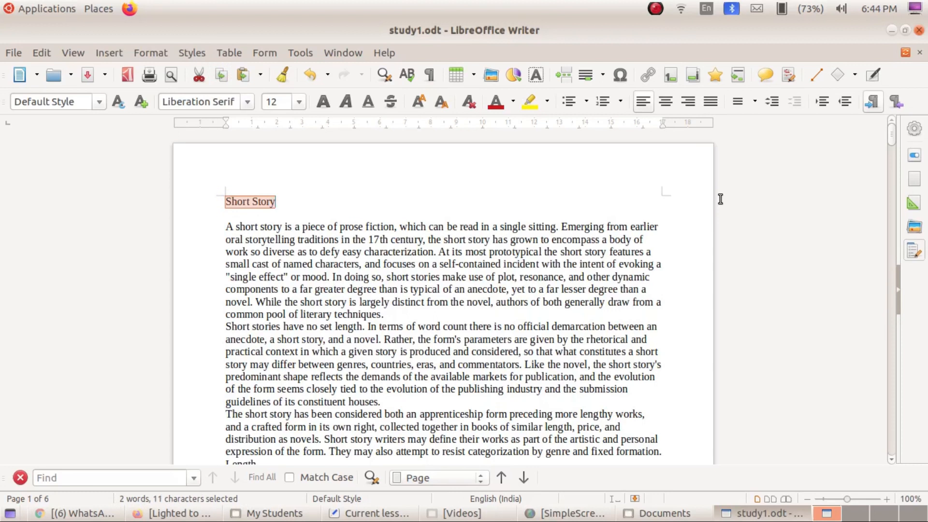
key(shift+Down)
key(shift+Down)
key(shift+Down)
key(shift+Down)
key(shift+Down)
key(shift+Down)
key(shift+Down)
key(shift+Down)
key(shift+Down)
key(shift+Down)
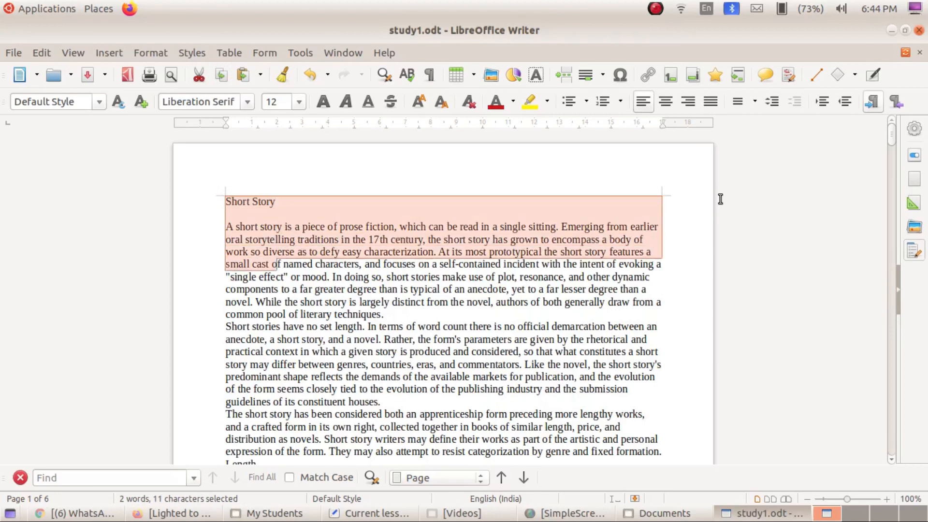
key(shift+Down)
key(shift+Down)
key(shift+Down)
key(shift+Down)
key(shift+Down)
key(shift+Down)
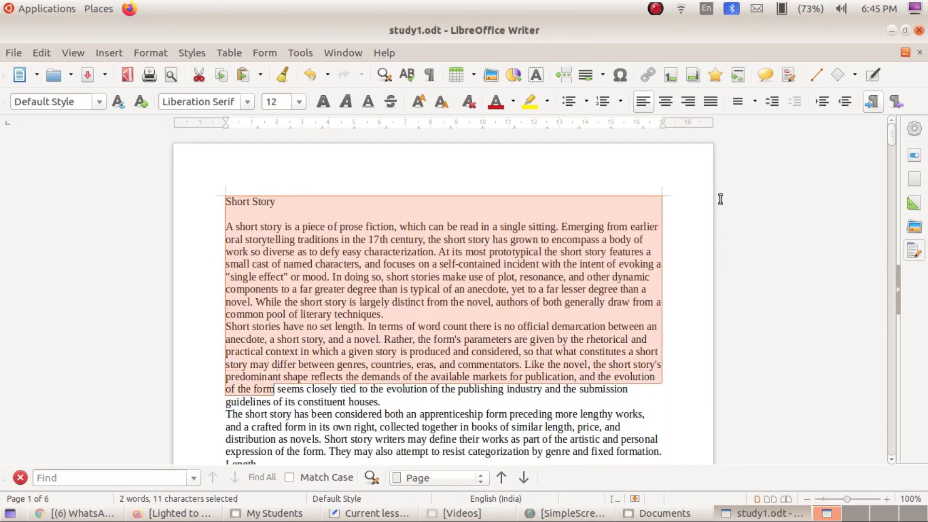
key(shift+Down)
key(shift+Down)
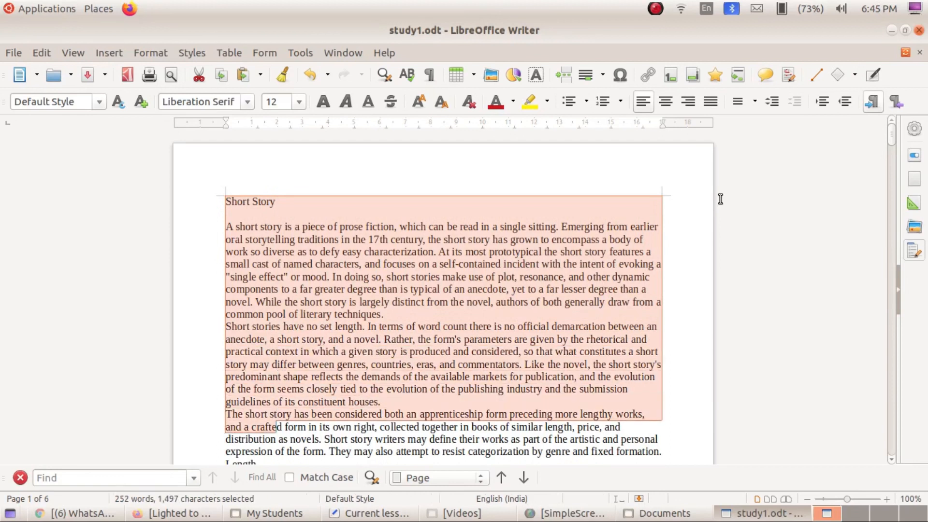
Drop the multi-paragraph selection, return to the first line and select only the "Short Story" heading
key(Up)
key(Up)
key(Up)
key(Up)
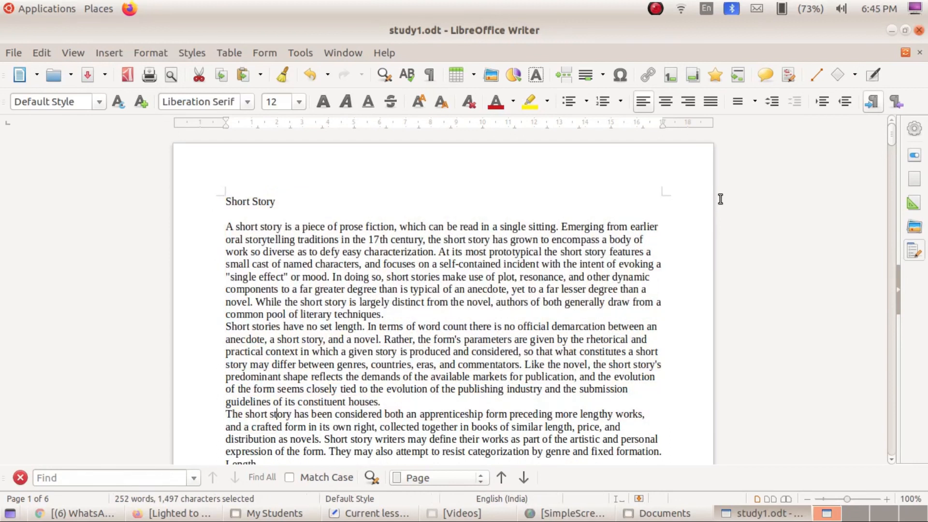
key(Up)
key(Up)
key(Up)
key(Up)
key(Up)
key(Up)
key(Up)
key(Up)
key(Up)
key(Up)
key(Up)
key(Up)
key(Up)
key(Up)
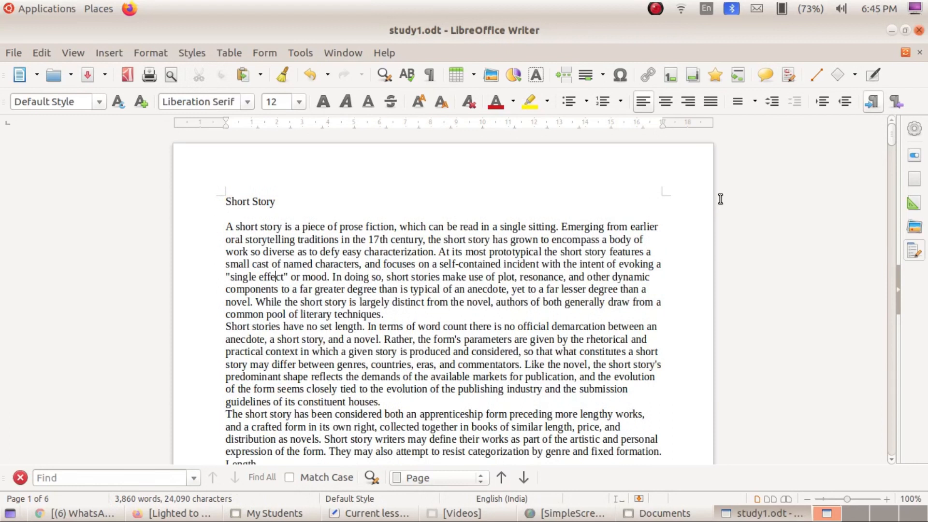
key(shift+Home)
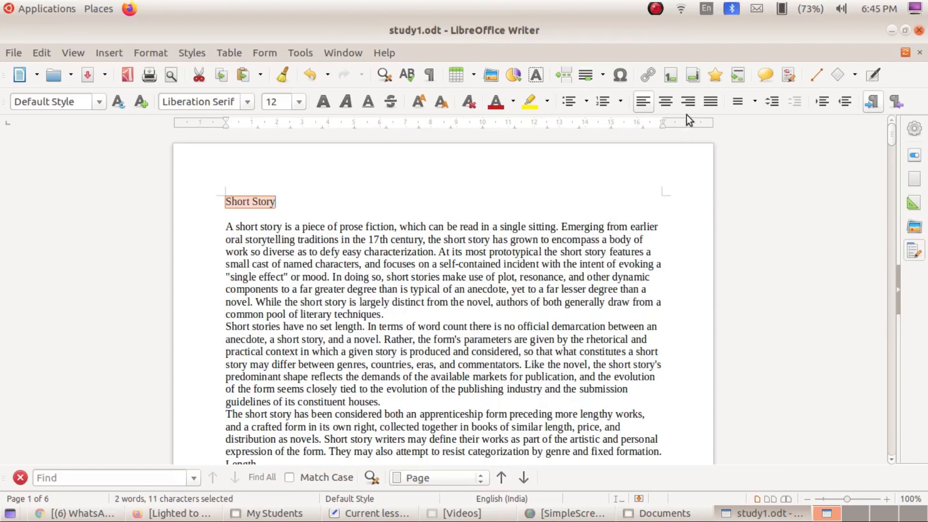
Try the heading right-aligned, centred and left-aligned, and leave it centred
click(689, 102)
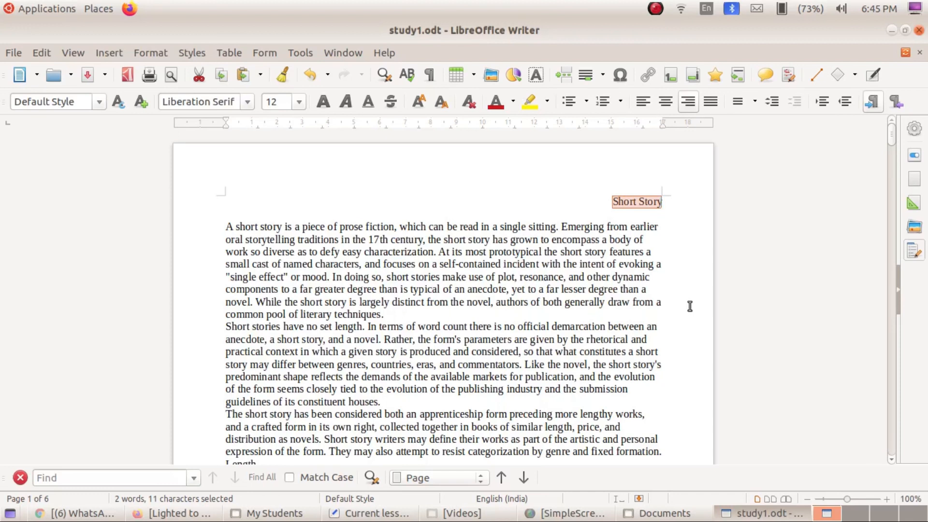
key(ctrl+e)
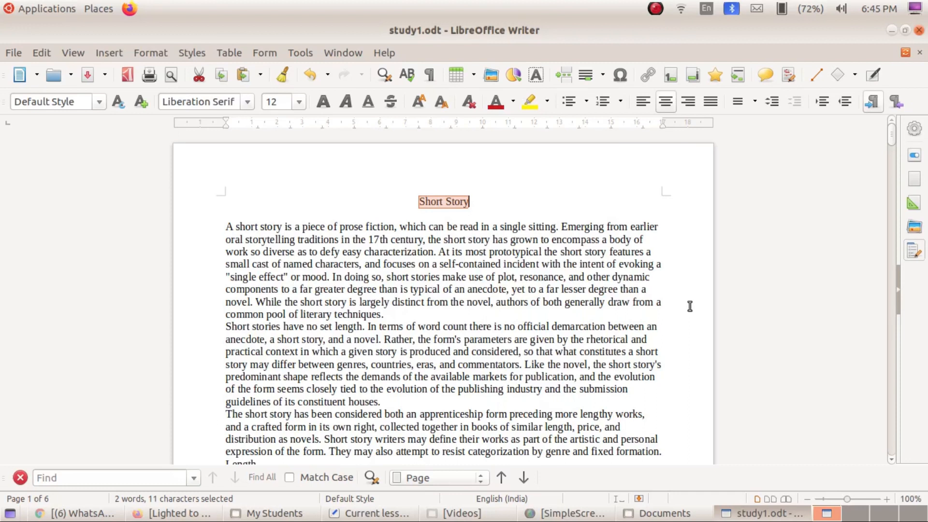
key(ctrl+l)
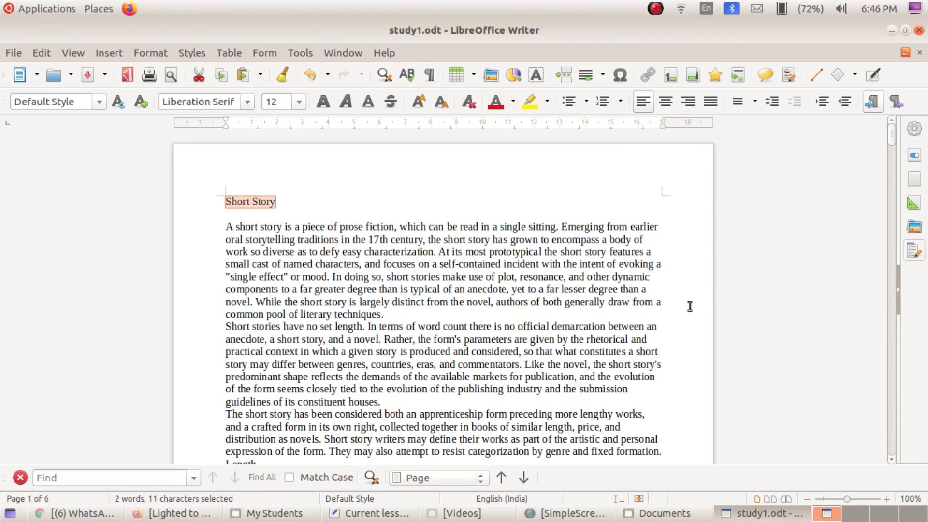
key(ctrl+e)
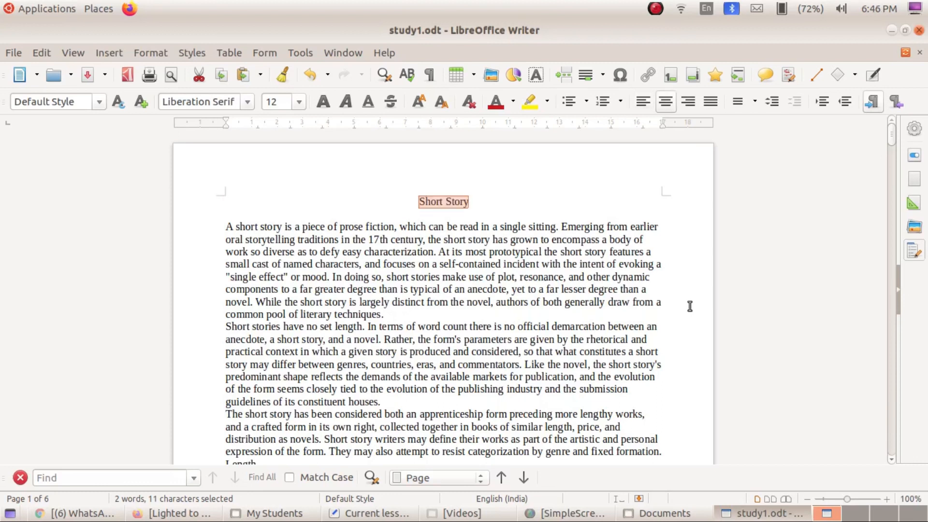
key(Down)
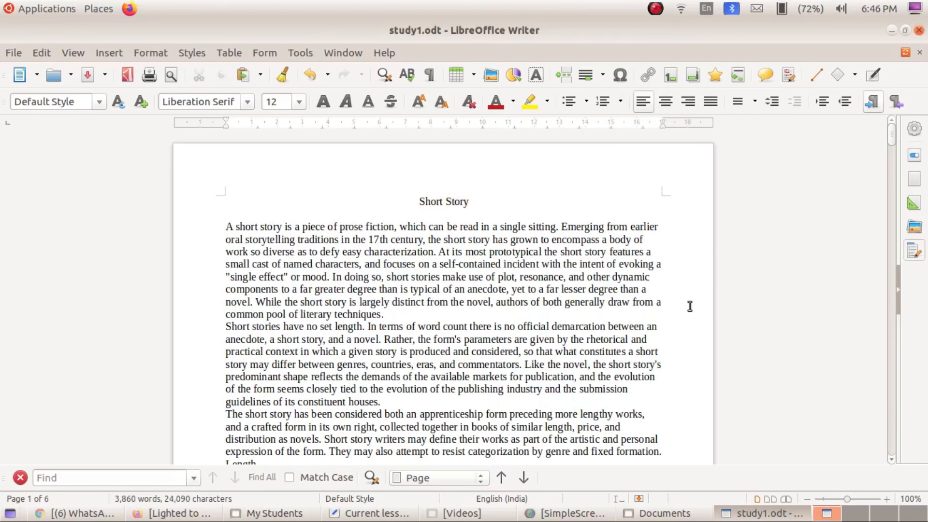
Select the centred heading and enlarge its font size step by step to 46 pt
key(Up)
key(shift+End)
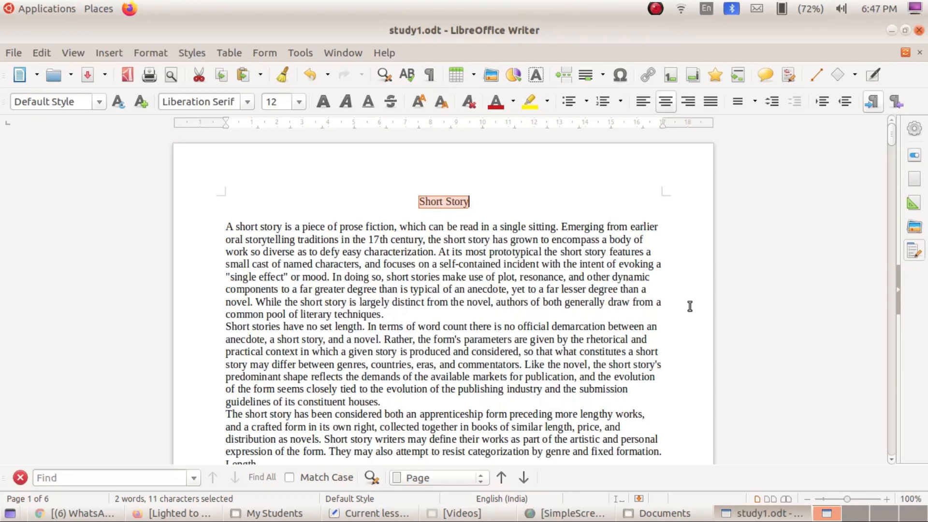
key(ctrl+bracketright)
key(ctrl+bracketright)
key(ctrl+bracketright)
key(ctrl+bracketright)
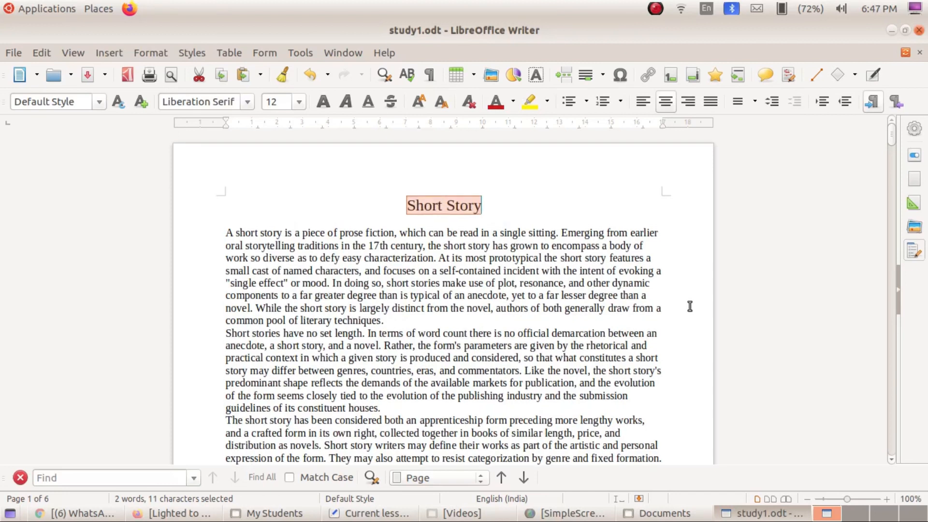
key(ctrl+bracketright)
key(ctrl+bracketright)
key(ctrl+bracketright)
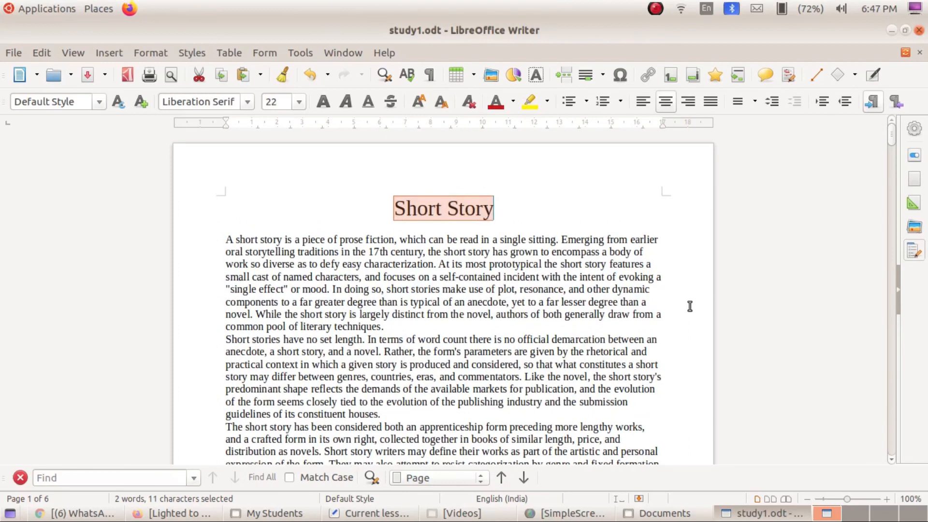
key(ctrl+bracketright)
key(ctrl+bracketright)
key(ctrl+bracketright)
key(ctrl+bracketright)
key(ctrl+bracketright)
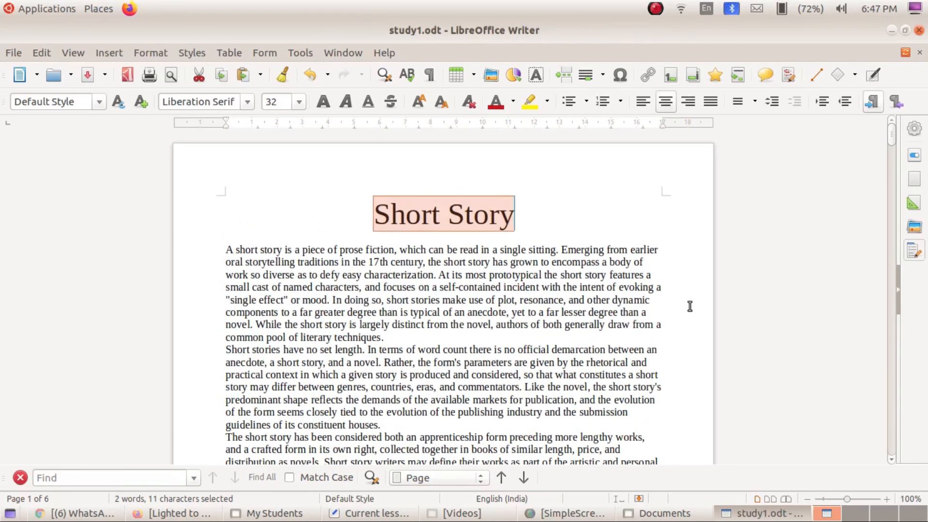
key(ctrl+bracketright)
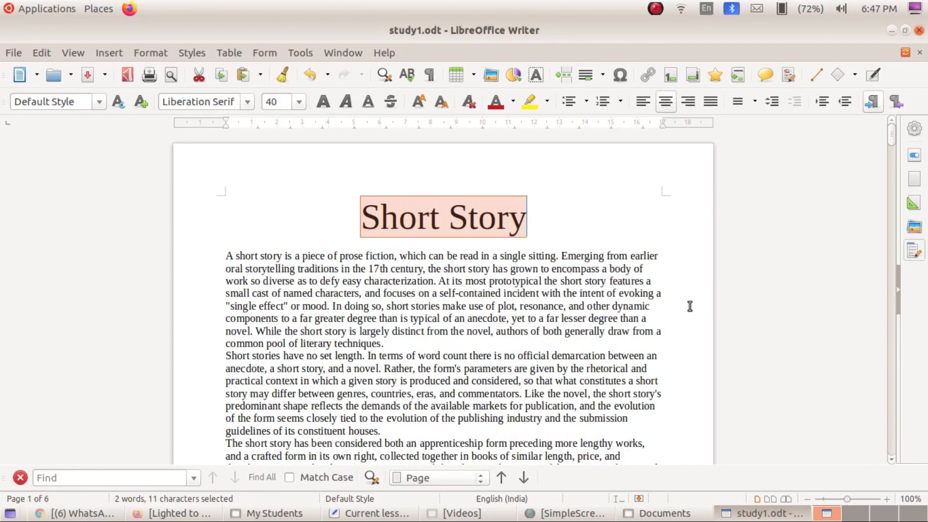
key(ctrl+bracketright)
key(ctrl+bracketright)
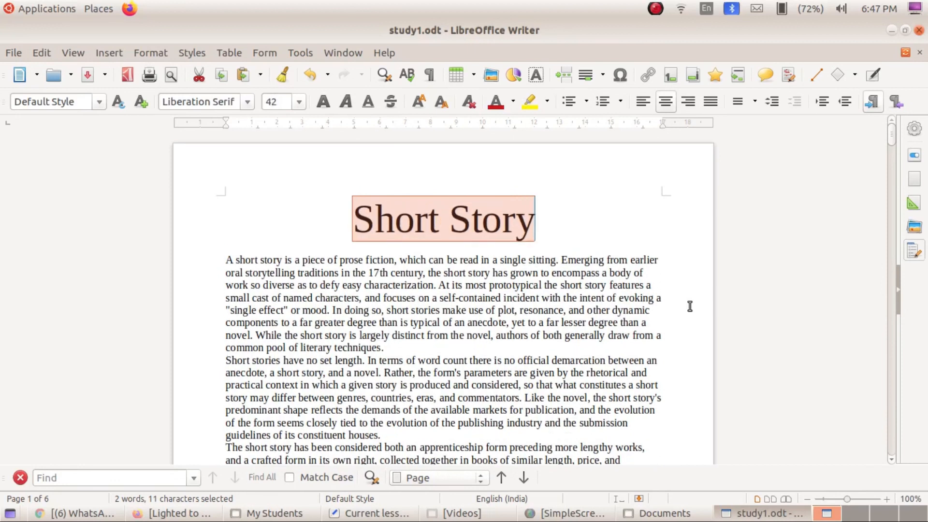
key(ctrl+bracketright)
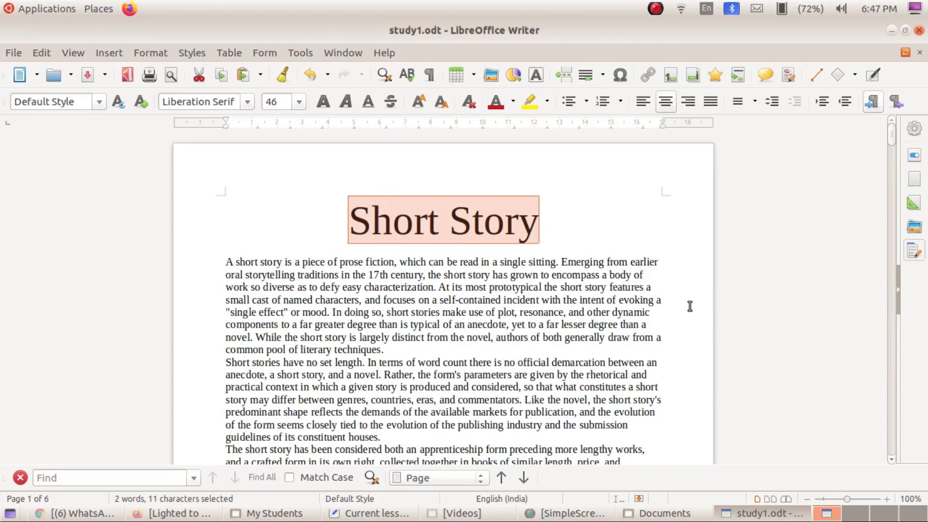
Shrink the selected heading's font size step by step down to 2 pt
key(ctrl+bracketleft)
key(ctrl+bracketleft)
key(ctrl+bracketleft)
key(ctrl+bracketleft)
key(ctrl+bracketleft)
key(ctrl+bracketleft)
key(ctrl+bracketleft)
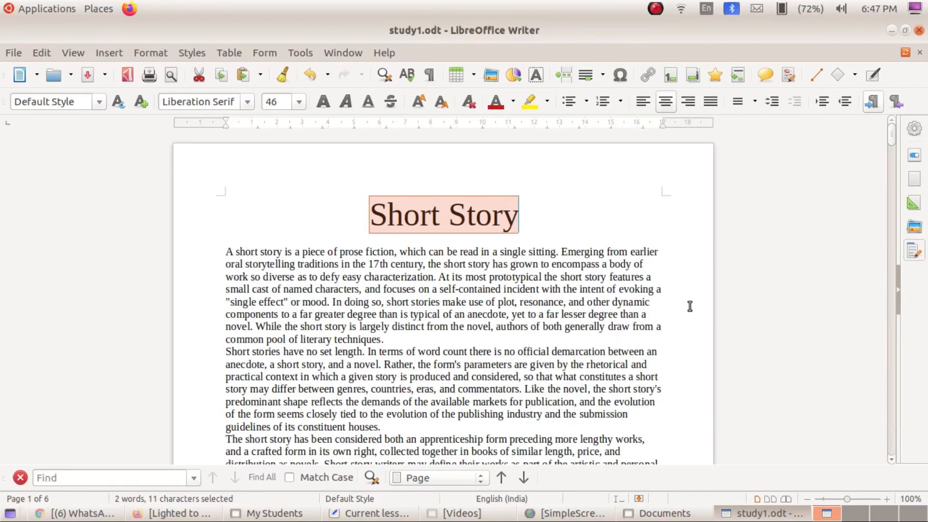
key(ctrl+bracketleft)
key(ctrl+bracketleft)
key(ctrl+bracketleft)
key(ctrl+bracketleft)
key(ctrl+bracketleft)
key(ctrl+bracketleft)
key(ctrl+bracketleft)
key(ctrl+bracketleft)
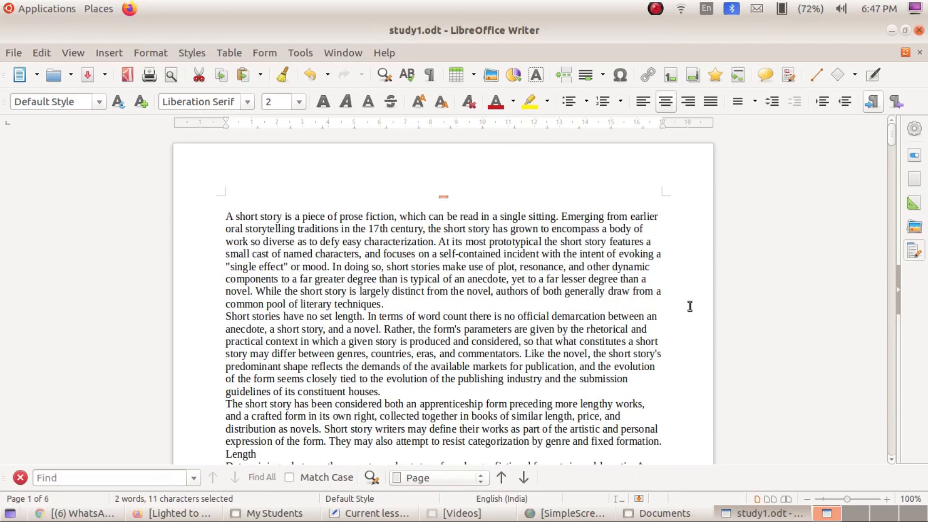
Enlarge the heading's font again, settle on a size of 36 pt and deselect it
key(ctrl+bracketright)
key(ctrl+bracketright)
key(ctrl+bracketright)
key(ctrl+bracketright)
key(ctrl+bracketright)
key(ctrl+bracketright)
key(ctrl+bracketright)
key(ctrl+bracketright)
key(ctrl+bracketright)
key(ctrl+bracketright)
key(ctrl+bracketright)
key(ctrl+bracketright)
key(ctrl+bracketright)
key(ctrl+bracketright)
key(ctrl+bracketright)
key(ctrl+bracketright)
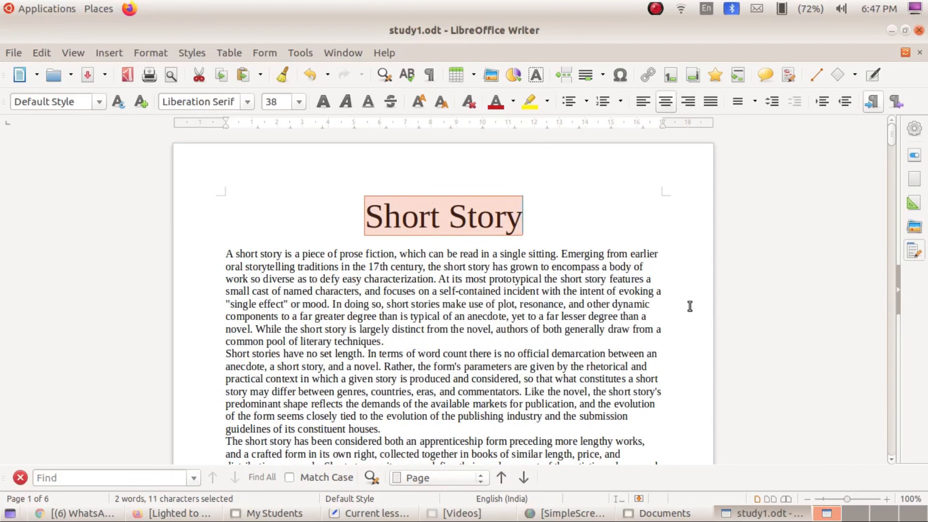
key(ctrl+bracketleft)
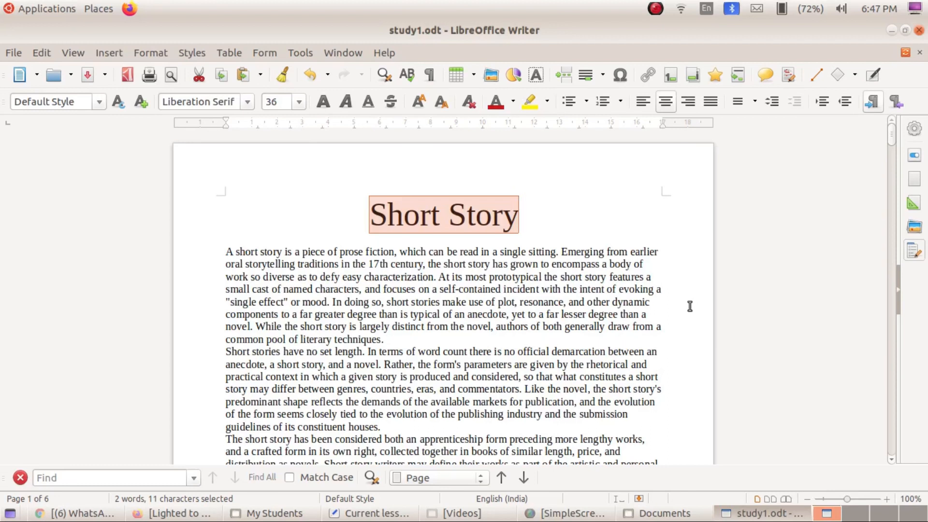
key(Down)
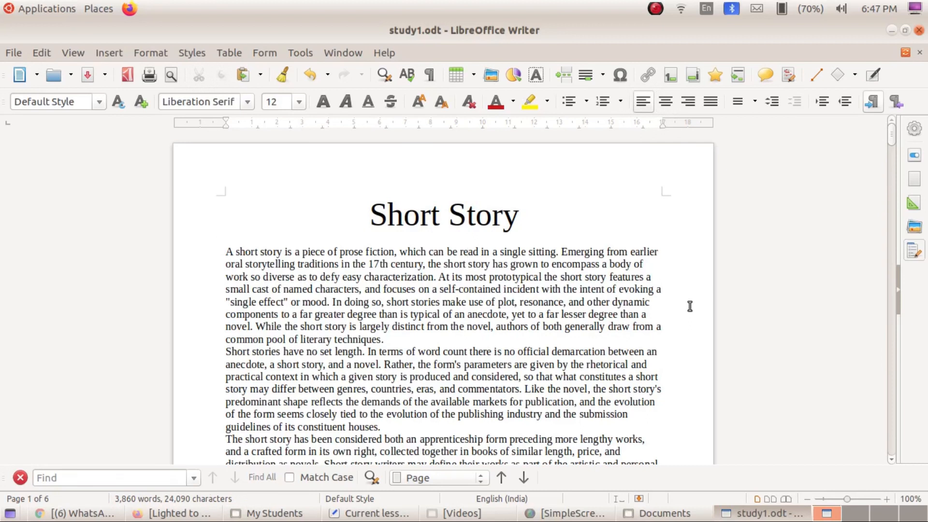
Try an empty line between the first and second paragraphs, and remove it again
key(Down)
key(Down)
key(Down)
key(Down)
key(Down)
key(Return)
key(BackSpace)
key(Return)
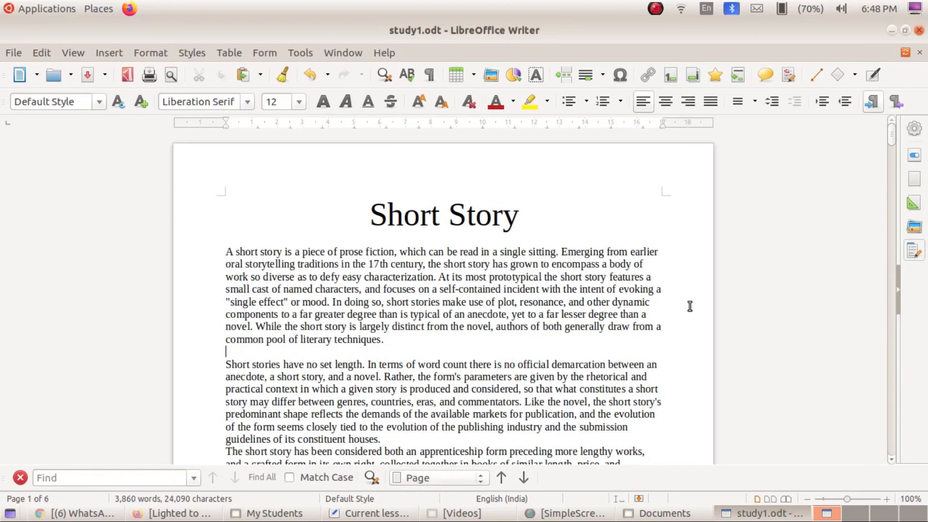
key(BackSpace)
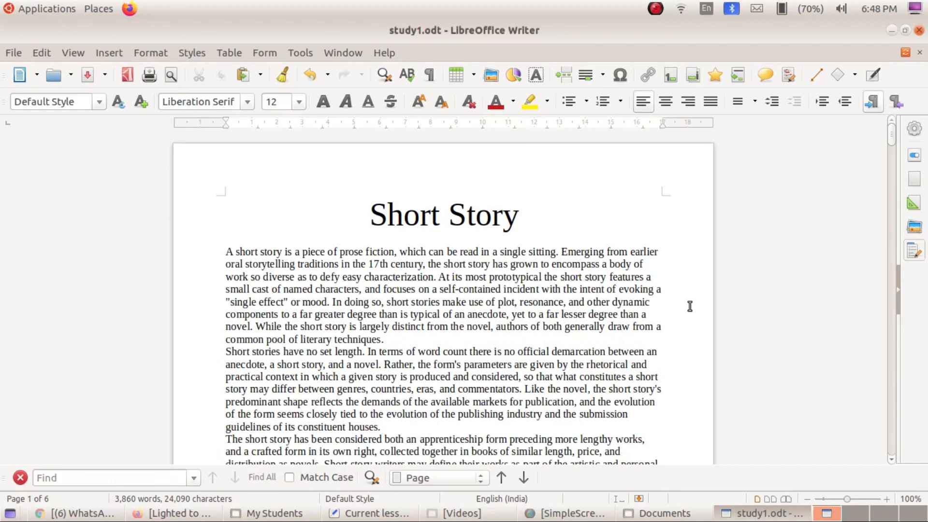
Select the whole first paragraph below the heading, justify it, and place the cursor at the start of the second paragraph
key(Up)
key(Up)
key(Up)
key(Up)
key(Up)
key(Home)
key(shift+Down)
key(shift+Down)
key(shift+Down)
key(shift+Down)
key(shift+Down)
key(shift+Down)
key(shift+Down)
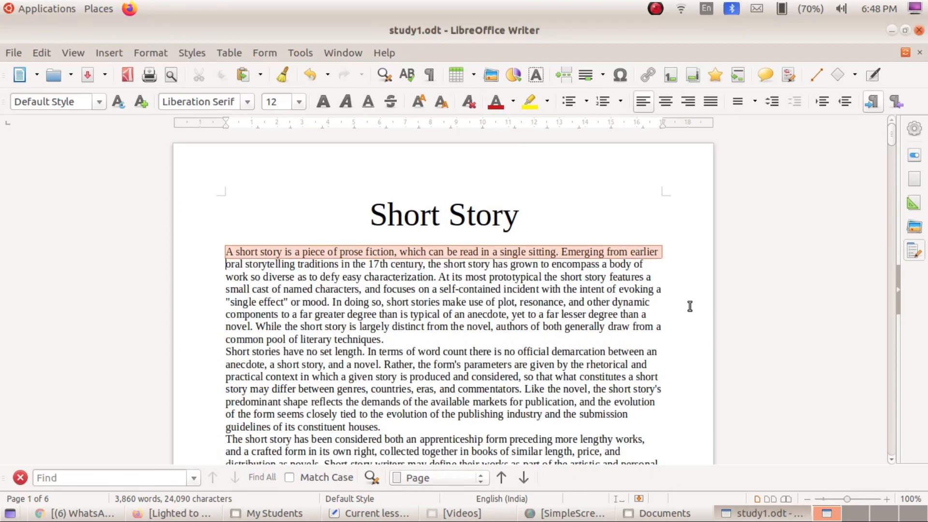
key(shift+Down)
key(shift+Left)
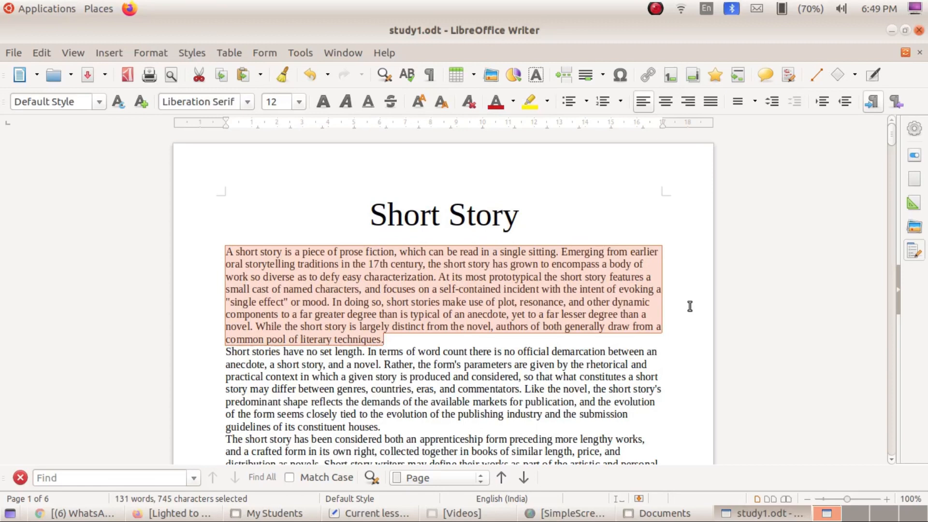
key(ctrl+j)
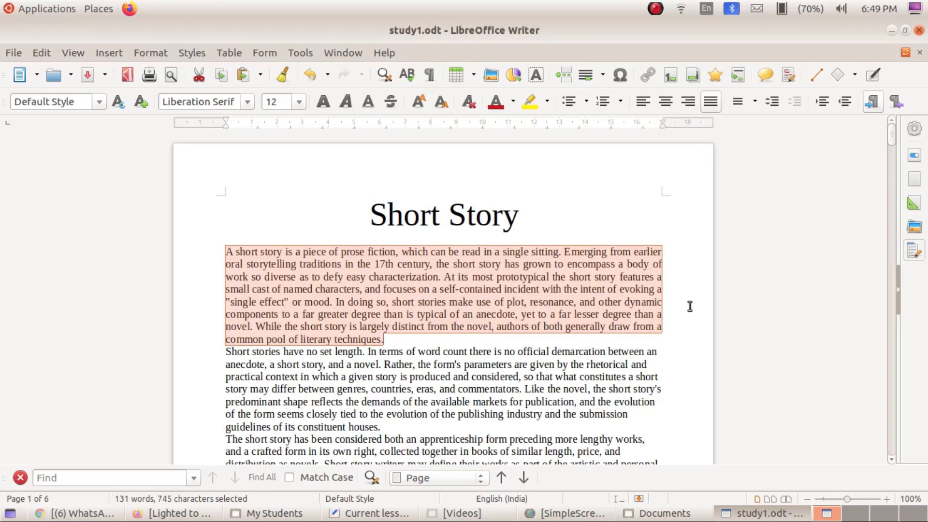
key(Right)
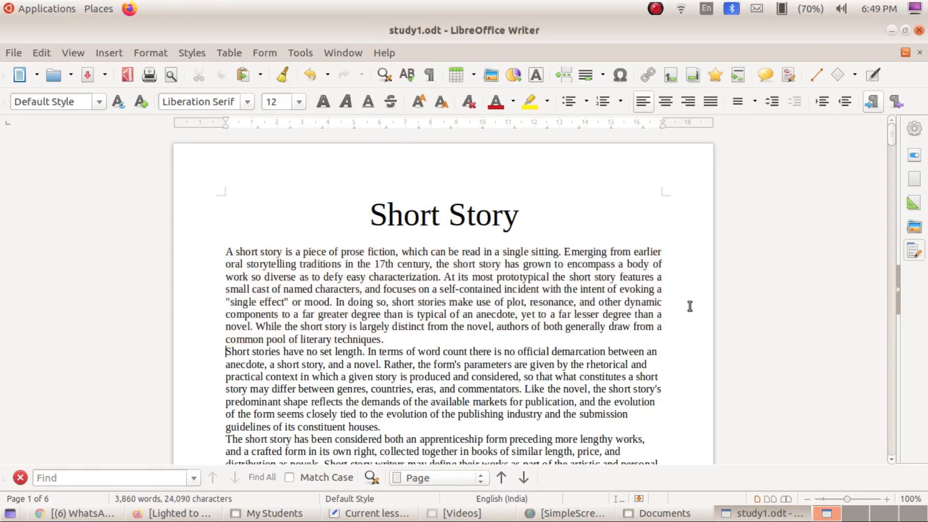
Select the whole second paragraph, from "Short stories have no set length" to "constituent houses."
key(shift+Down)
key(shift+Down)
key(shift+Down)
key(shift+Down)
key(shift+Down)
key(shift+Down)
key(shift+End)
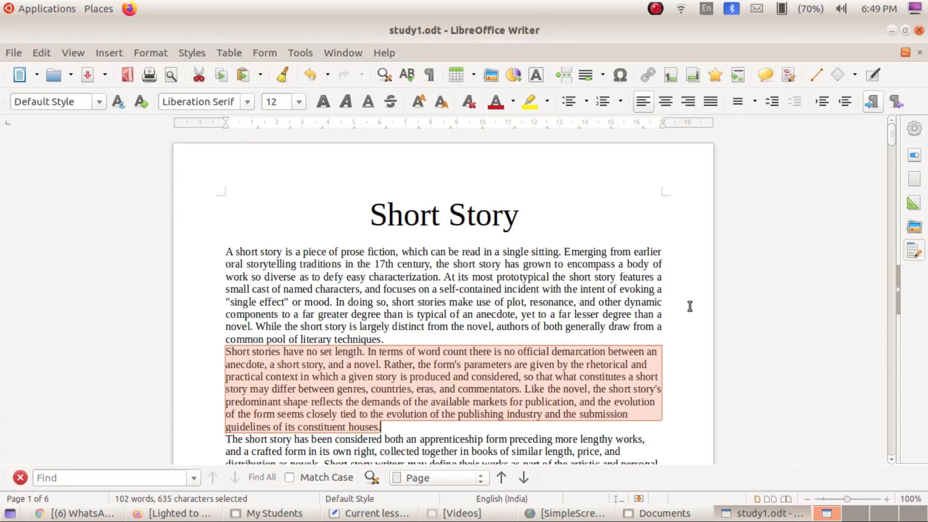